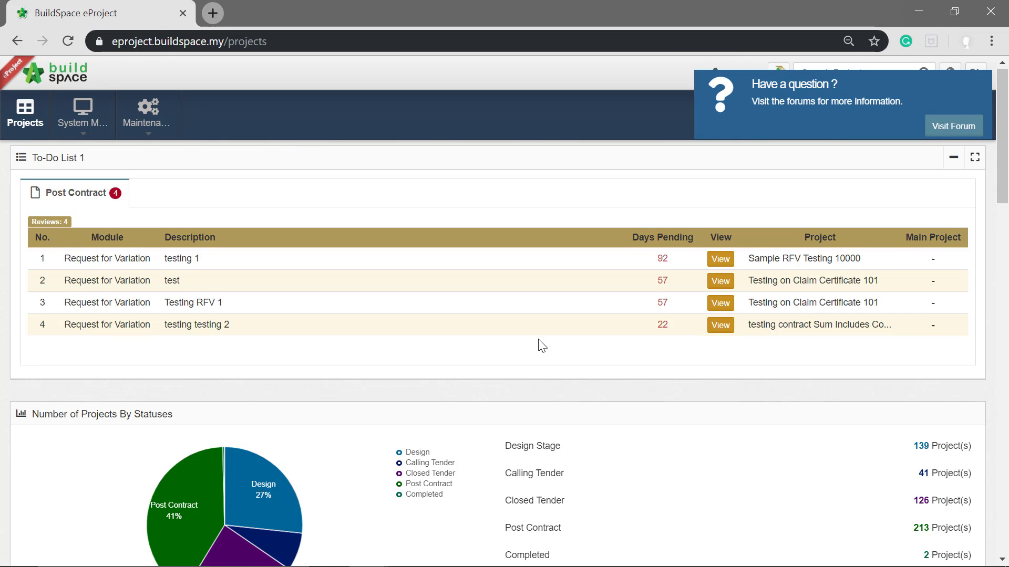
Step: Filter the project list by "Post contract" and open the project Testing Post Contract Project 1
scroll(540, 342, down, 5)
scroll(542, 344, down, 5)
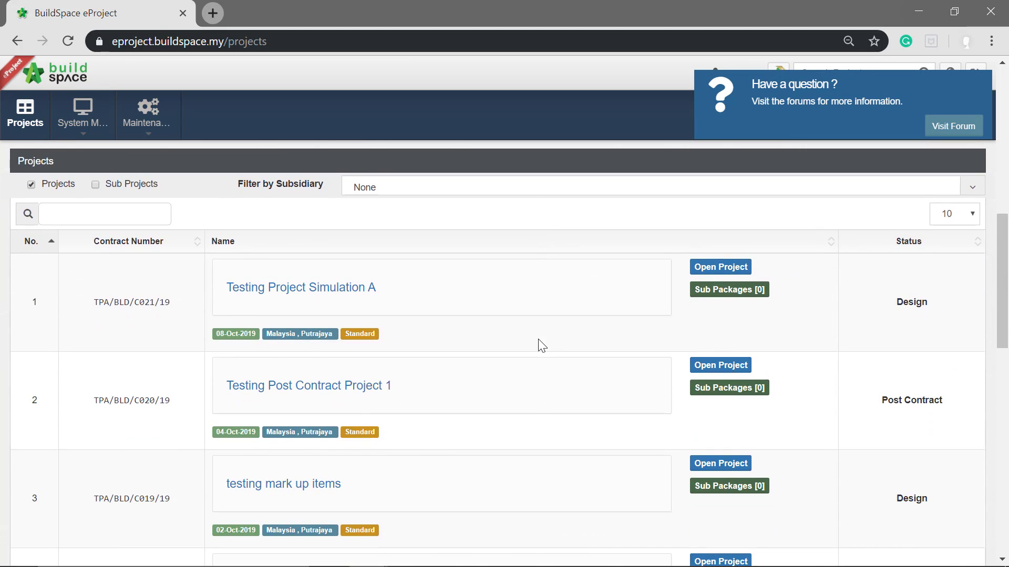
click(141, 215)
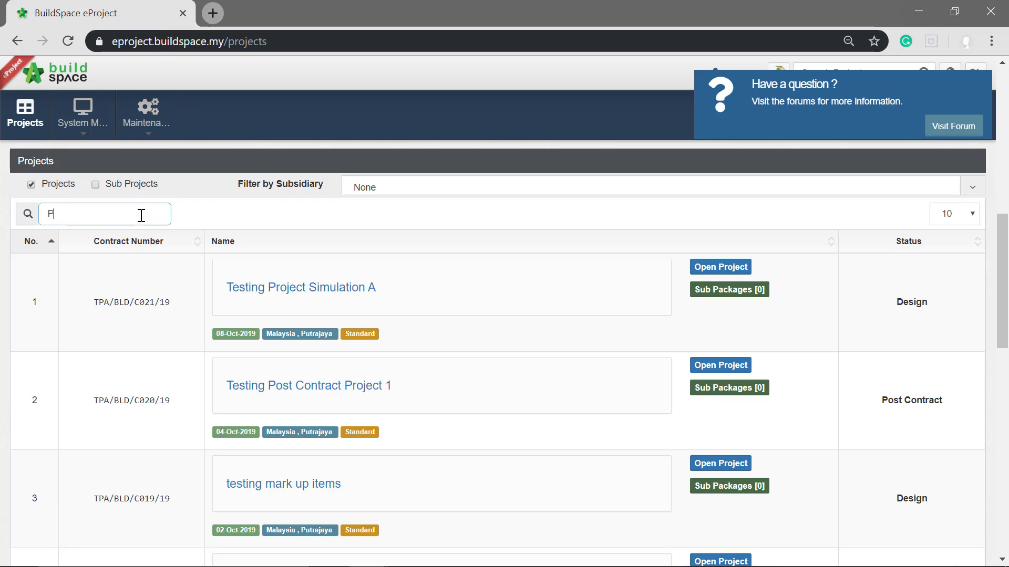
text(Post c)
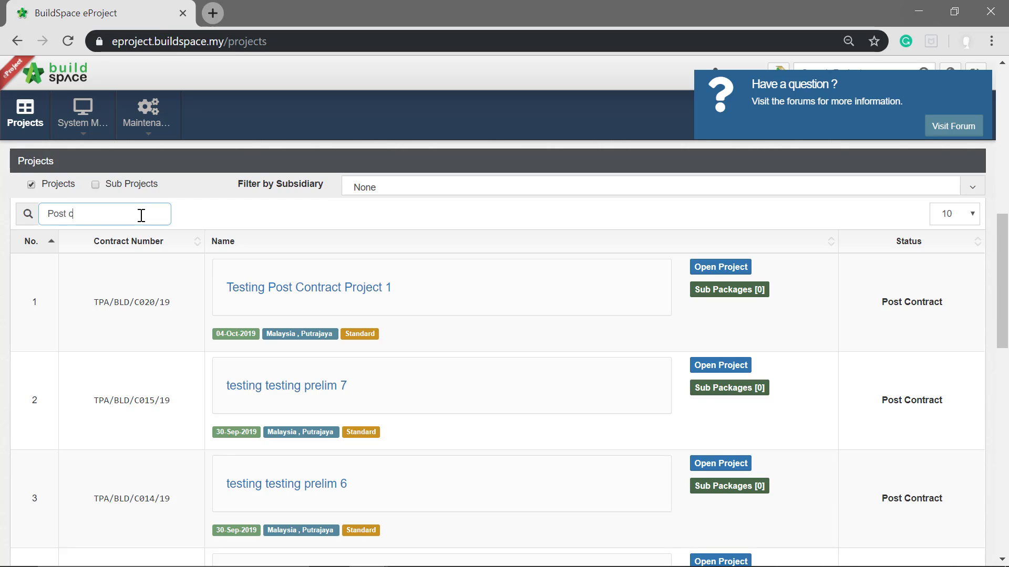
text(ontract)
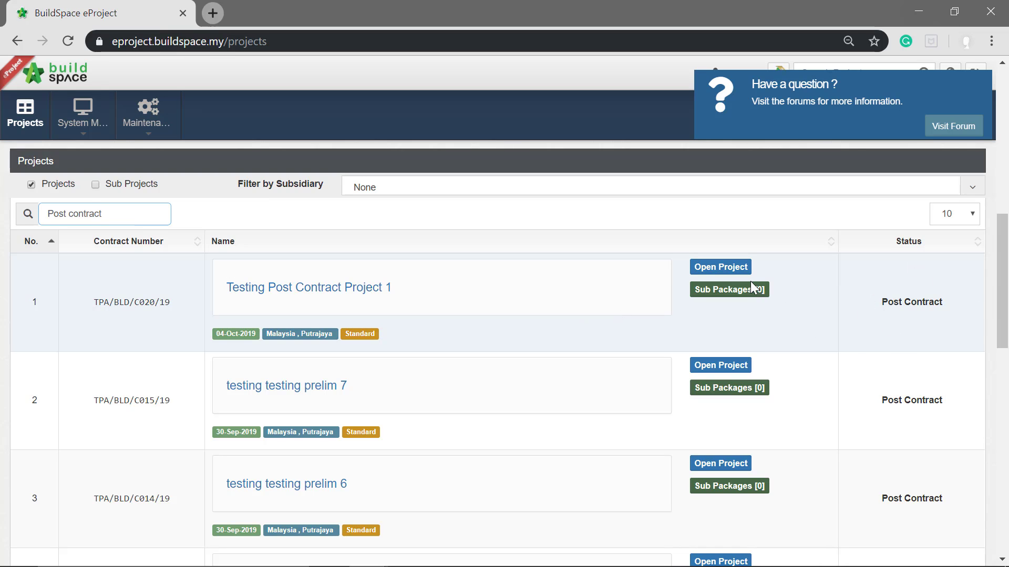
click(731, 270)
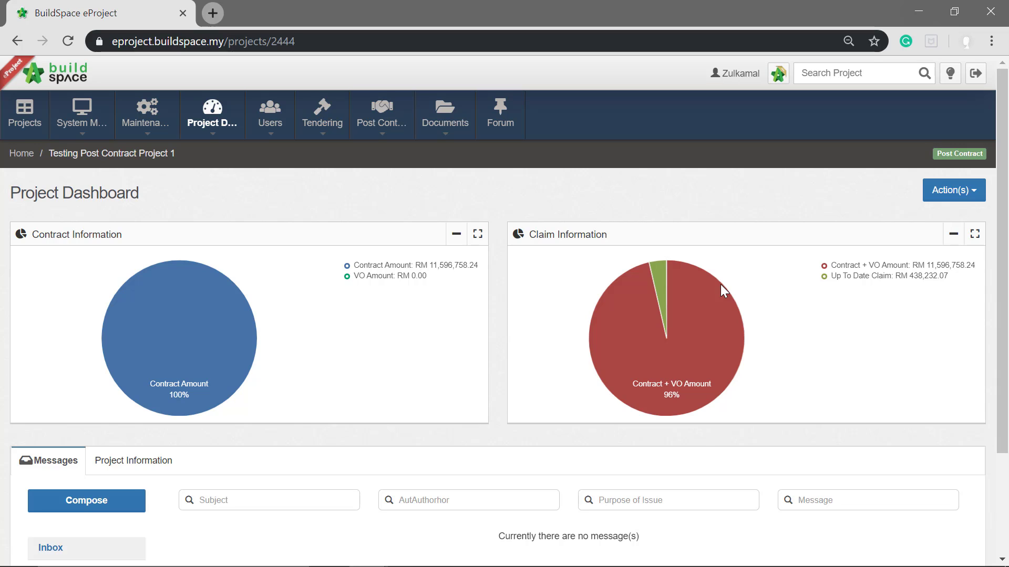
Step: Start a new user permission group for Request for Variation and look through its three role lists
mouse_move(270, 127)
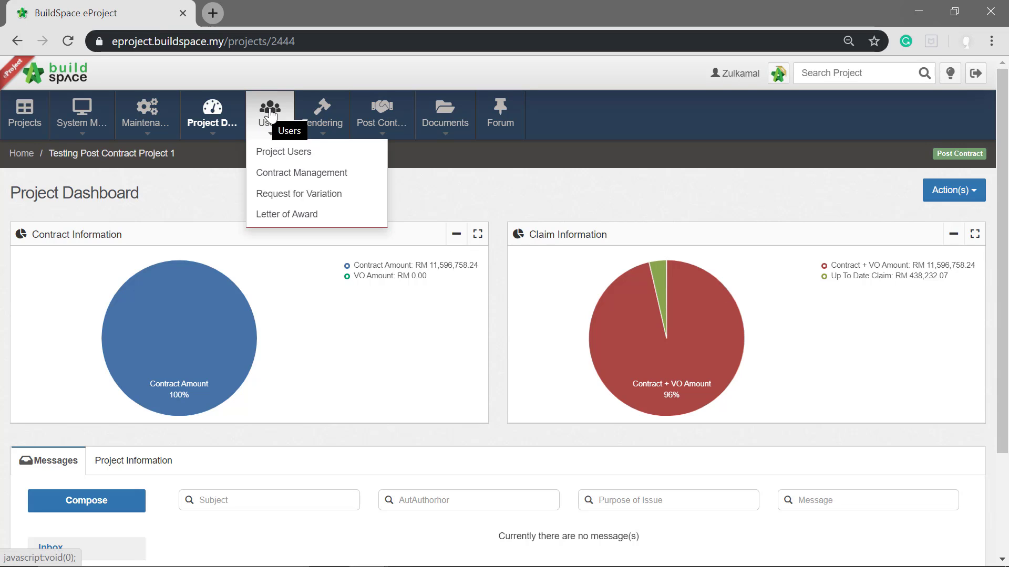
click(271, 197)
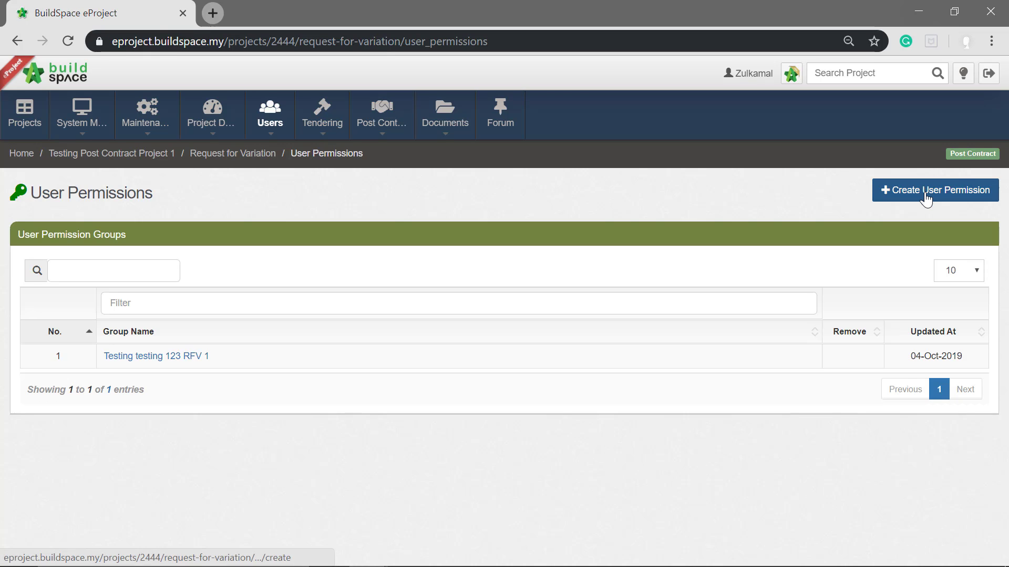
click(926, 197)
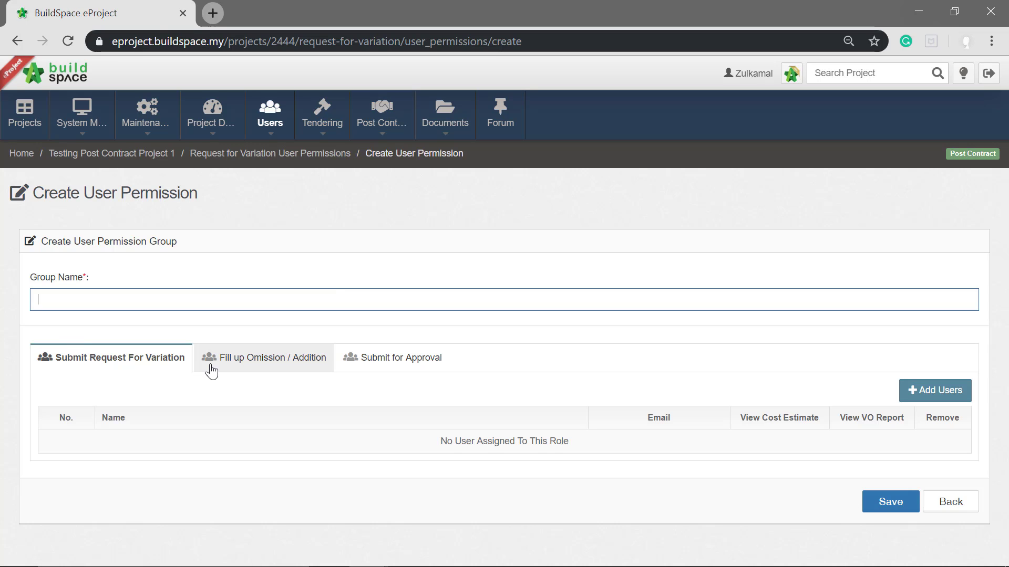
click(263, 359)
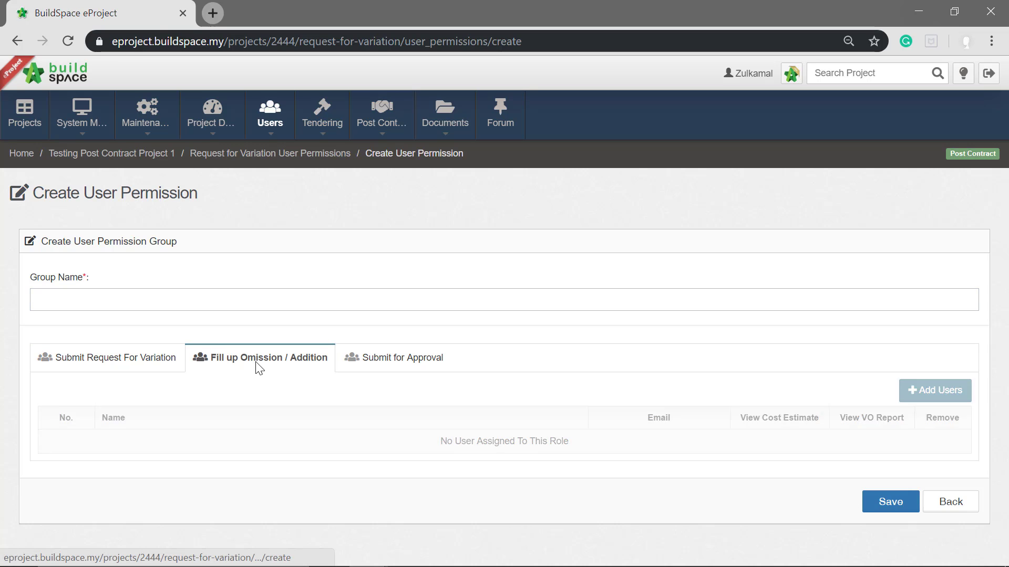
click(394, 364)
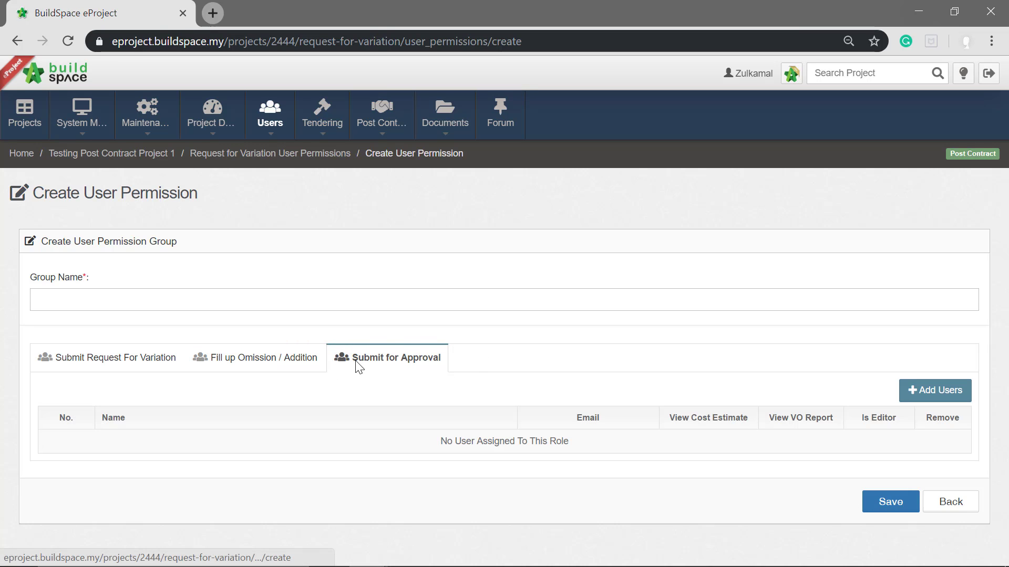
click(49, 358)
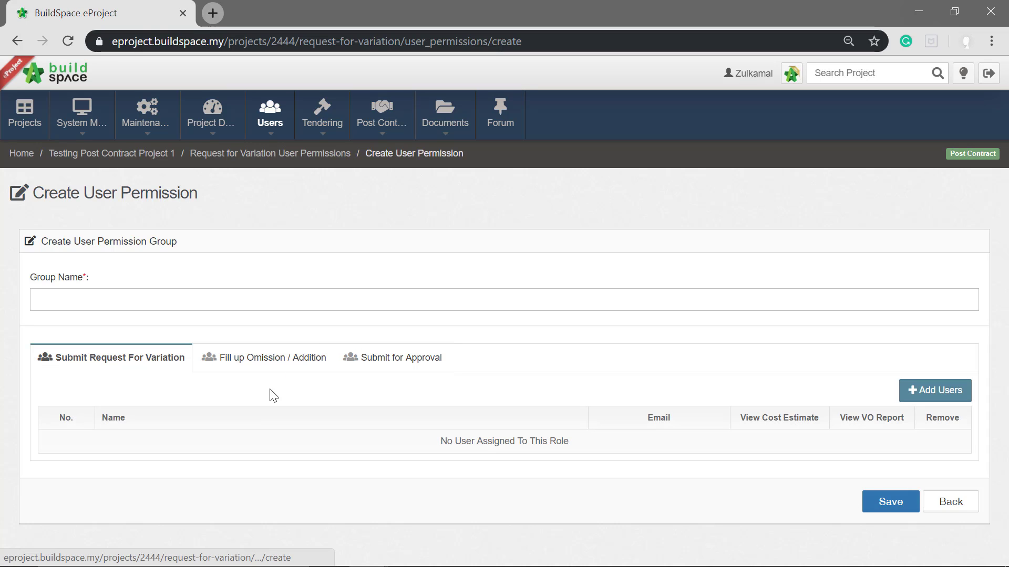
Step: Name the new user permission group "Group A M&E Works"
click(211, 298)
click(127, 300)
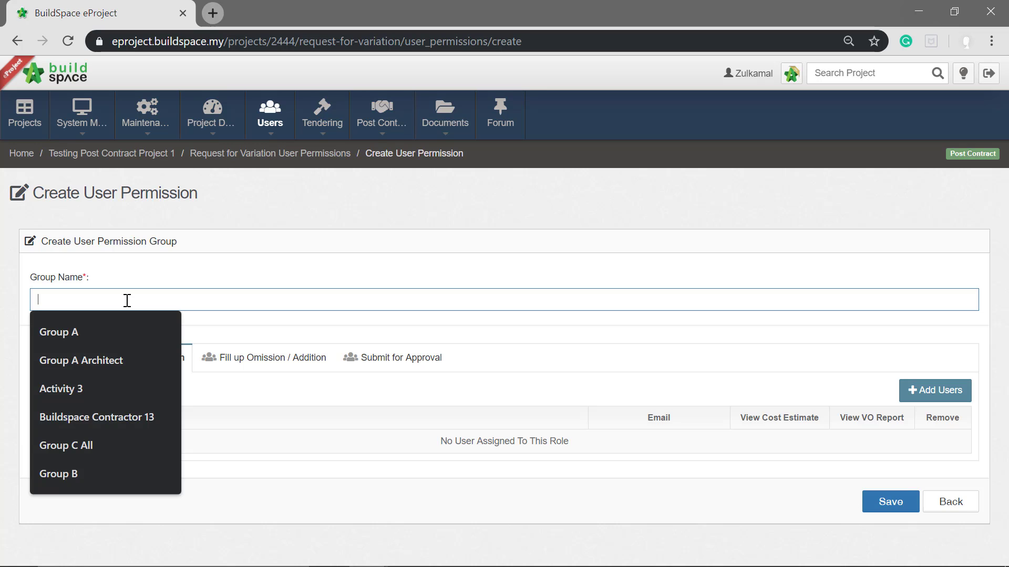
text(Group)
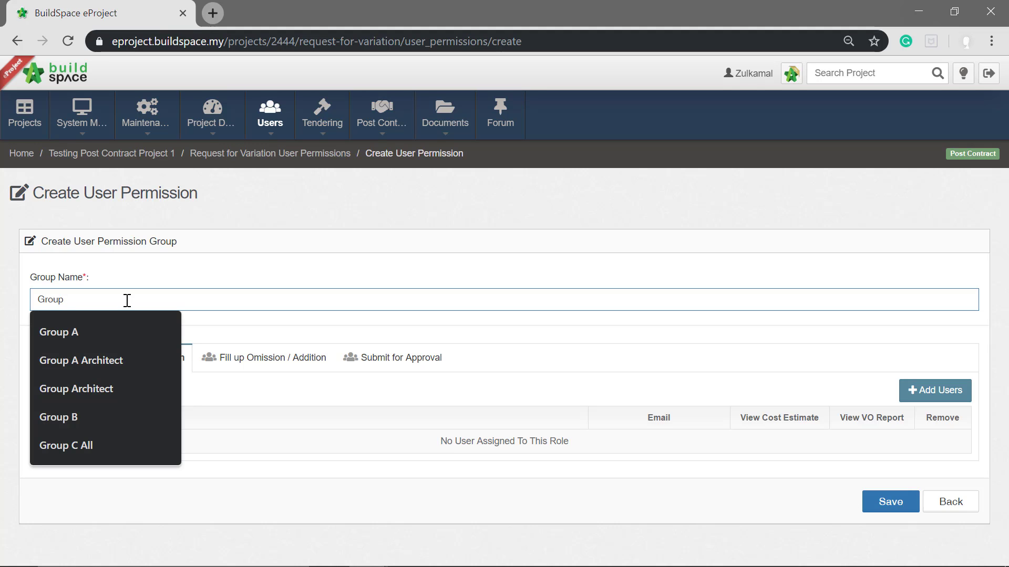
text( A )
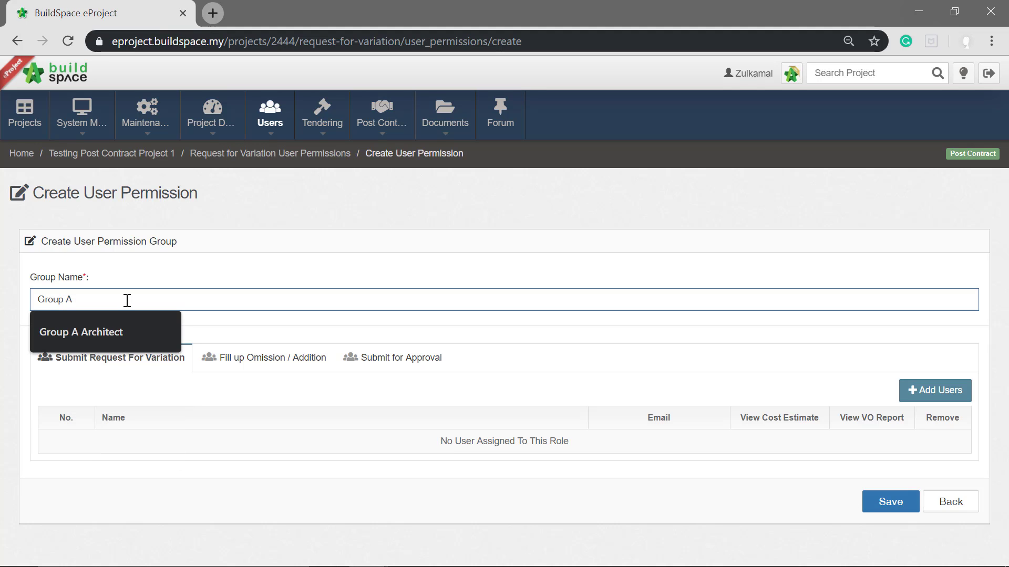
text(M&E Works)
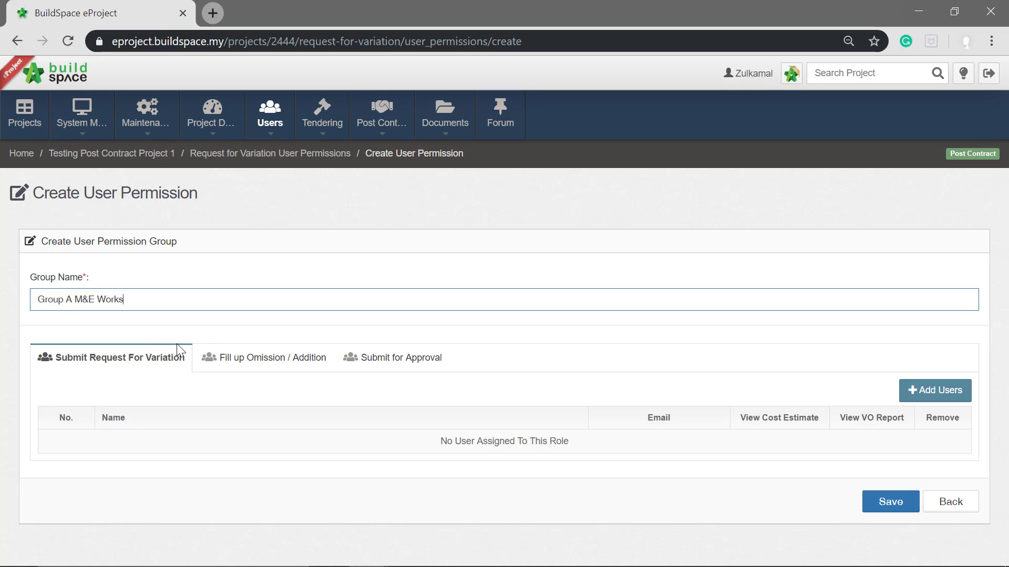
click(204, 330)
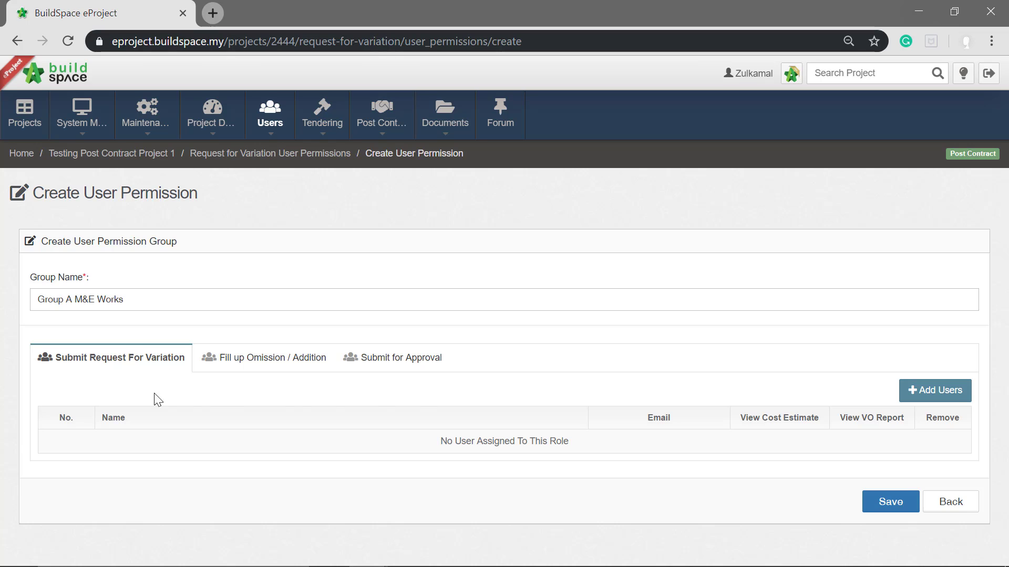
Step: Assign user no. 15 in the user list, from Testing Project A, to the Submit Request For Variation role
click(945, 400)
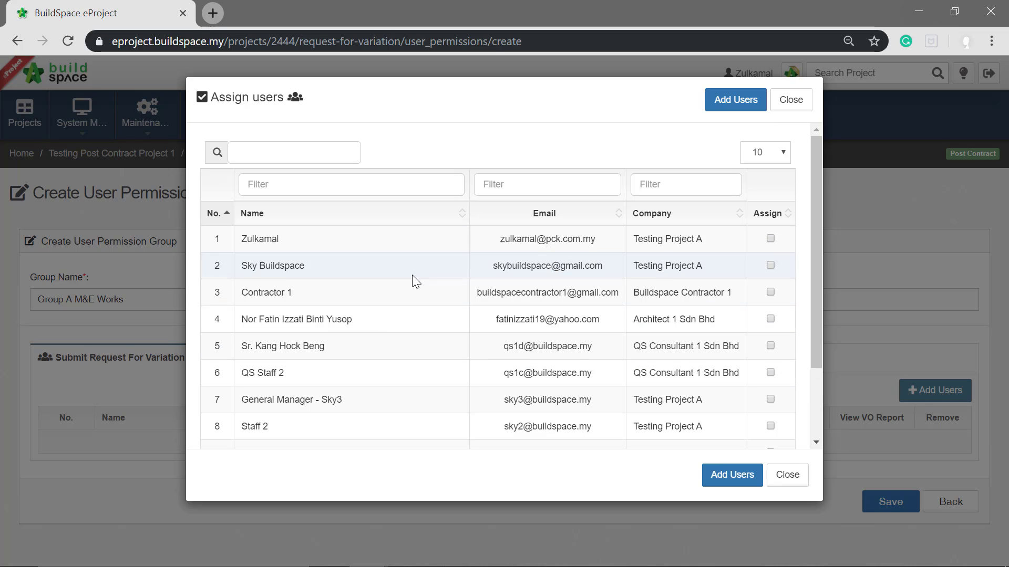
scroll(503, 385, down, 2)
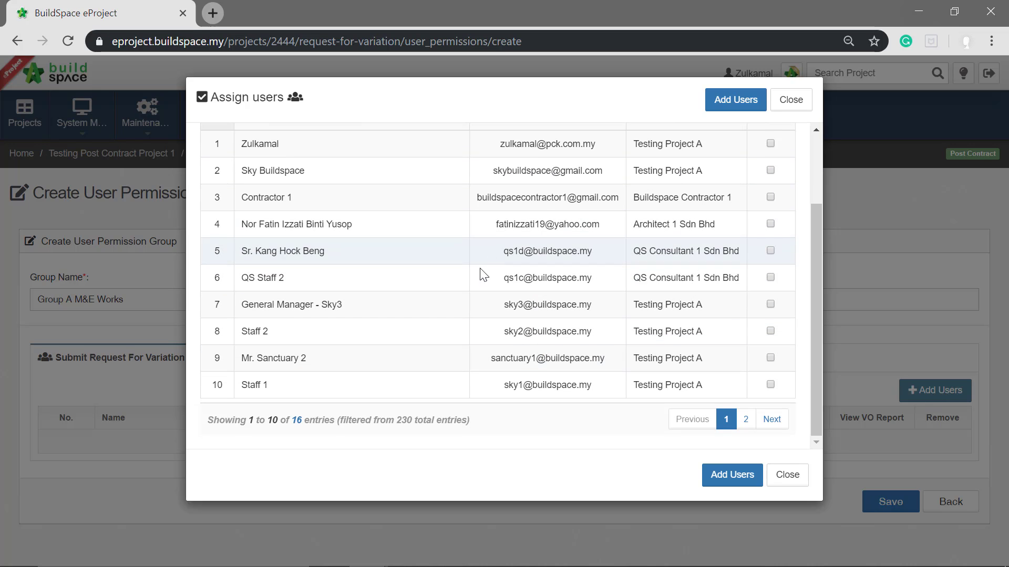
click(747, 426)
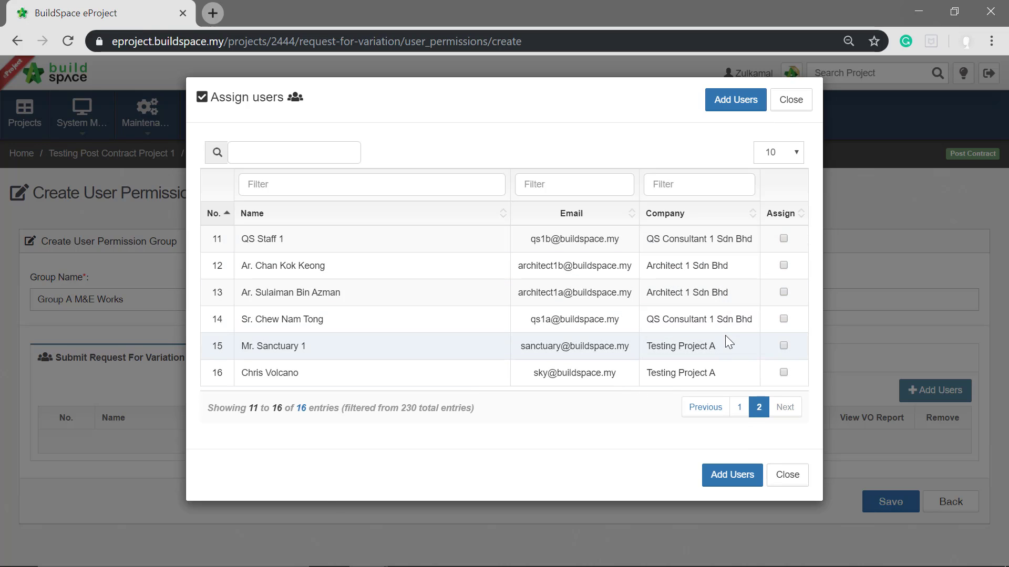
click(783, 346)
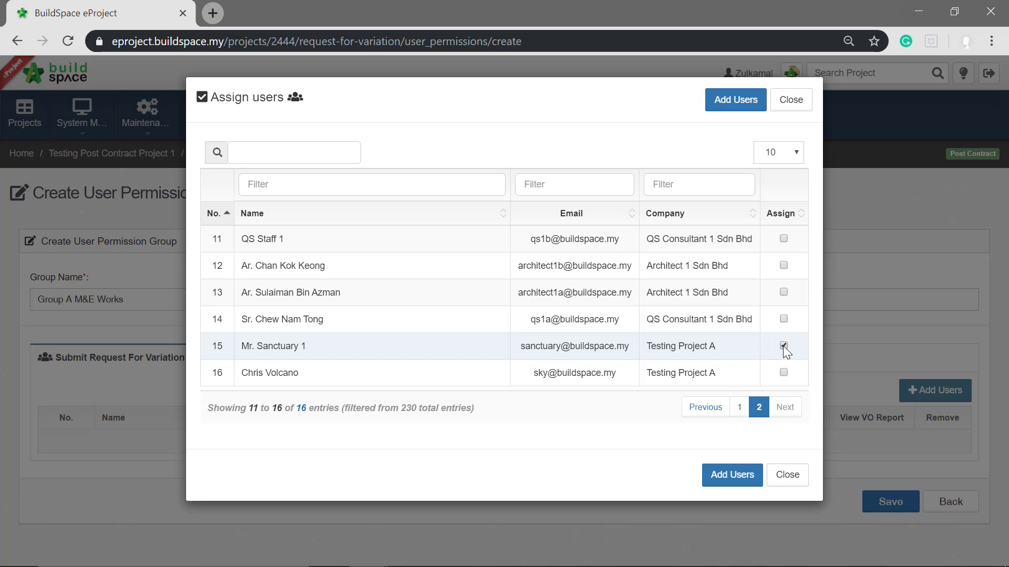
click(733, 481)
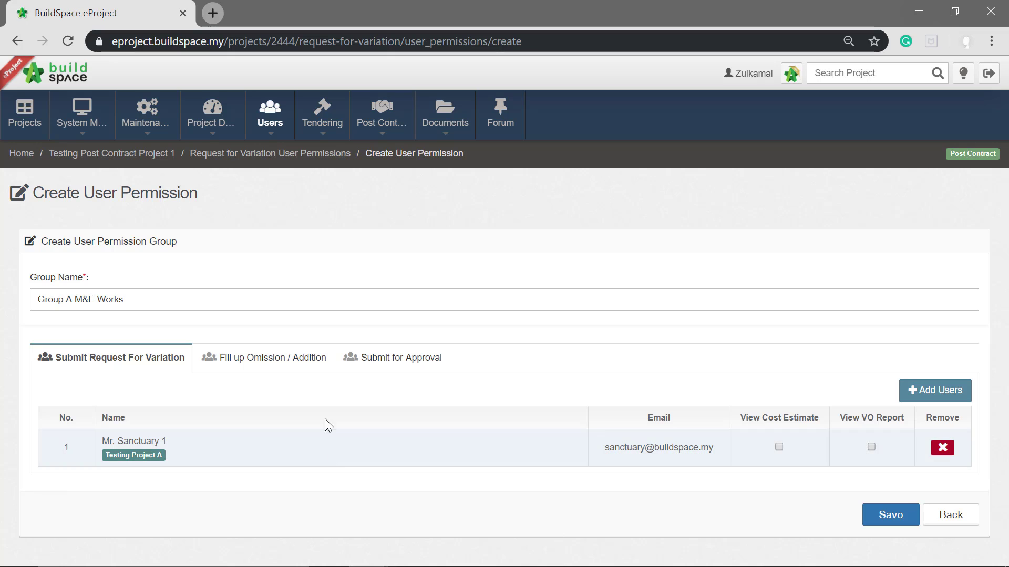
Step: Assign user no. 14, from QS Consultant 1 Sdn Bhd, to Fill up Omission / Addition with View Cost Estimate and View VO Report enabled
click(303, 364)
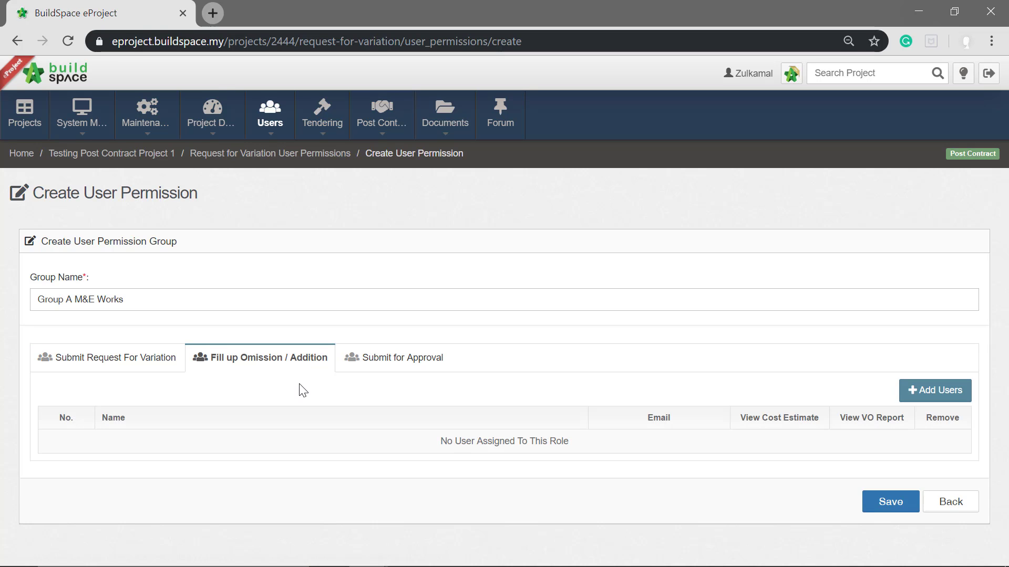
click(944, 399)
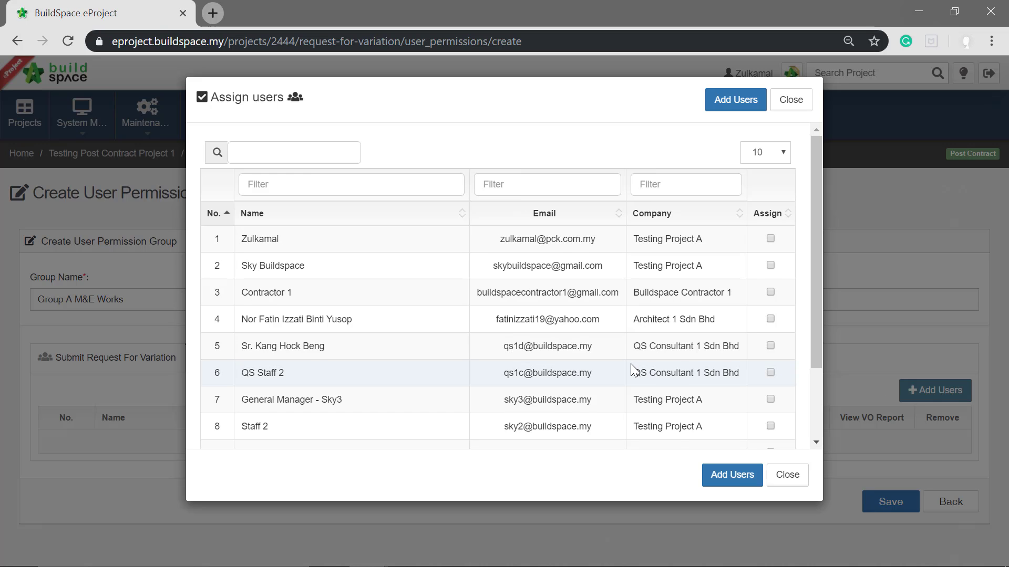
scroll(631, 363, down, 2)
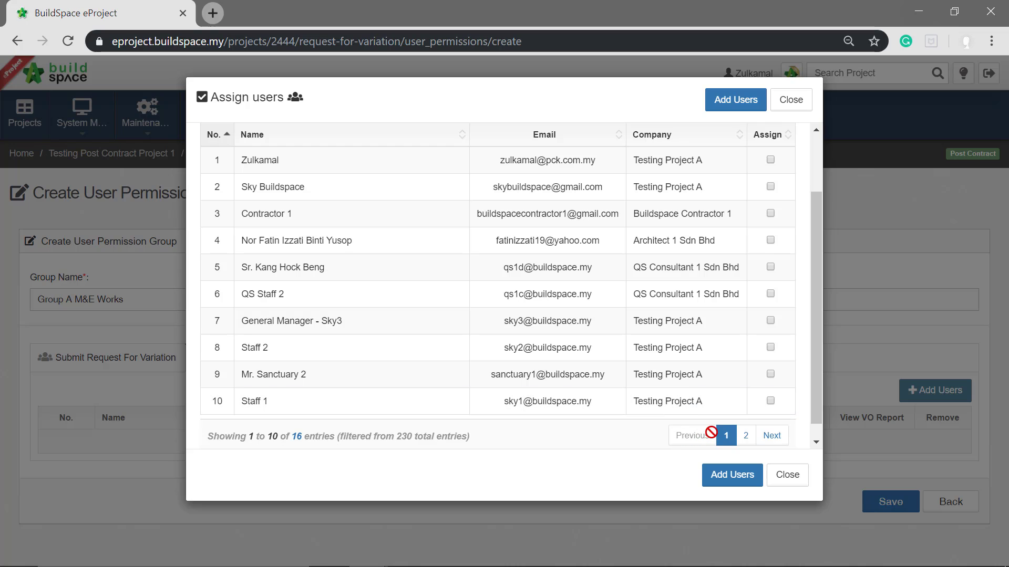
scroll(711, 430, up, 2)
scroll(736, 429, down, 2)
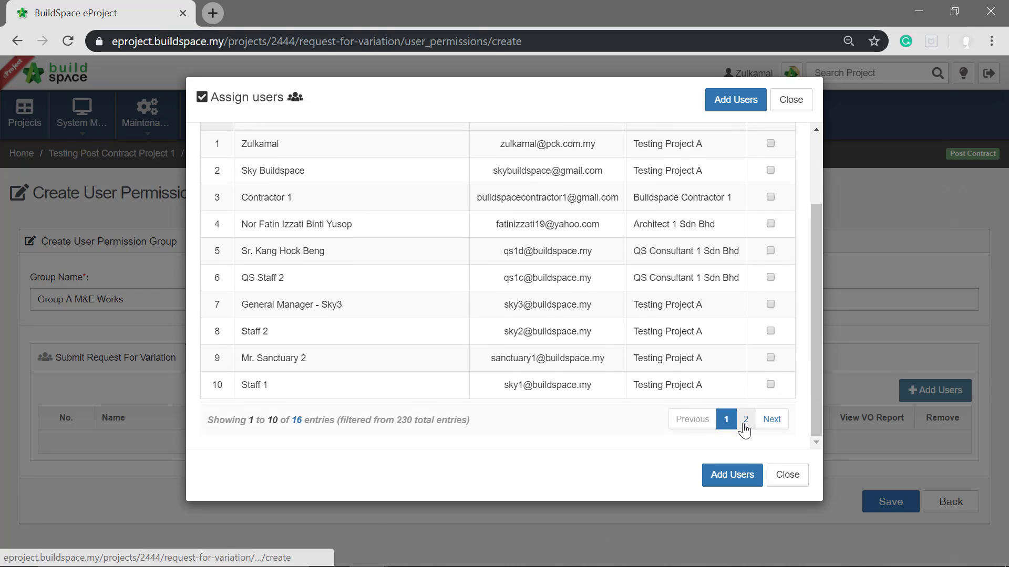
click(744, 423)
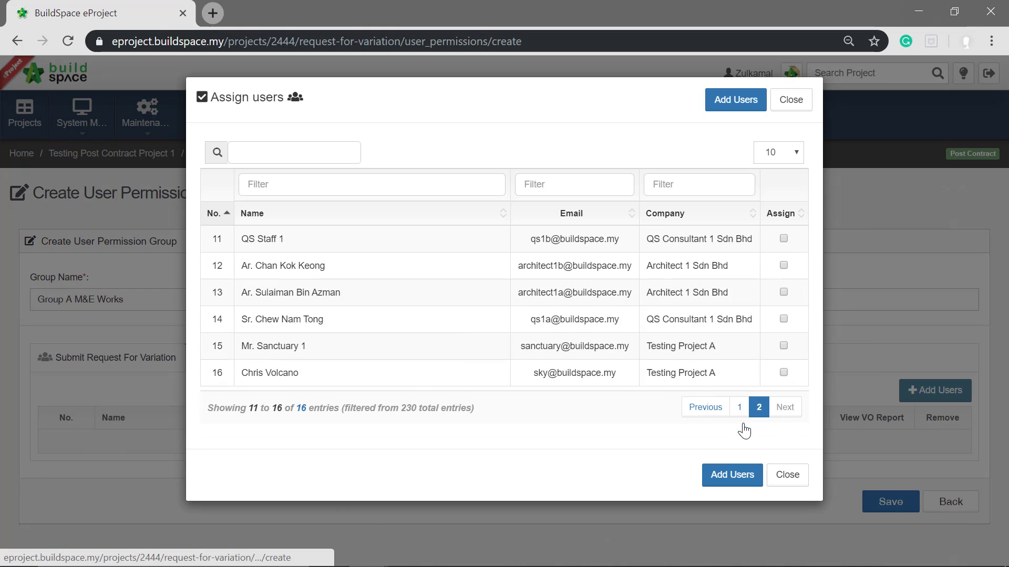
click(783, 323)
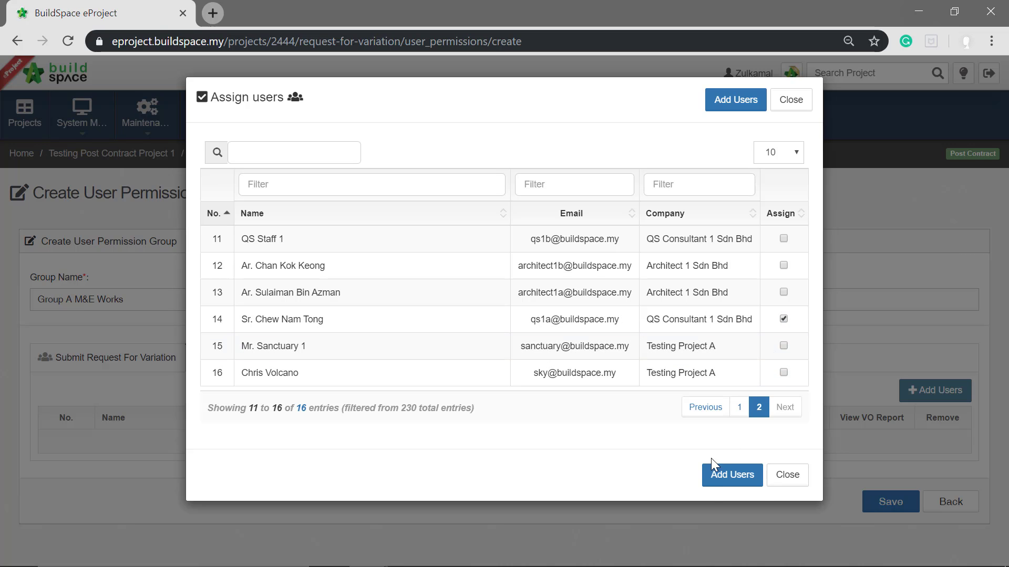
click(725, 476)
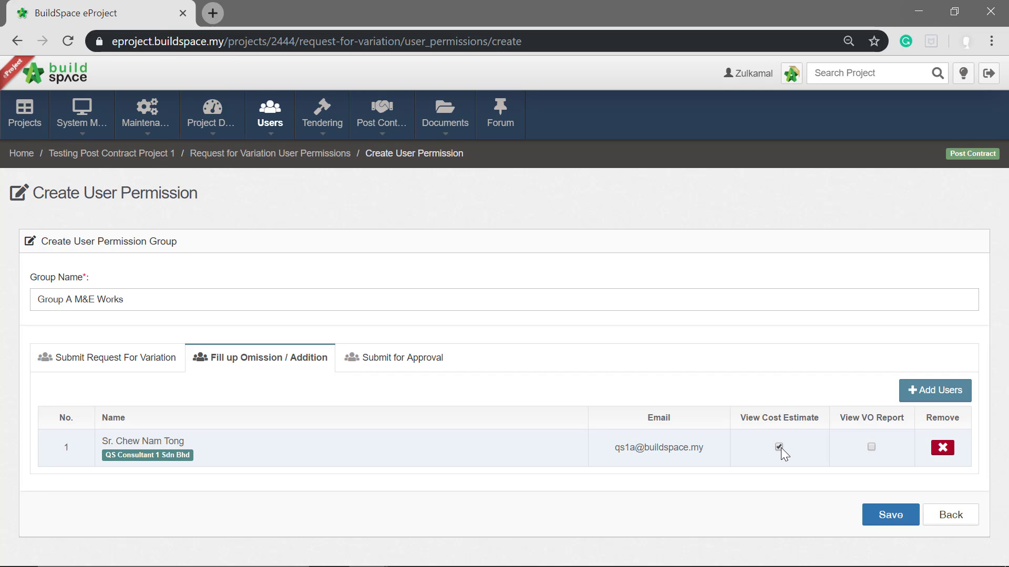
click(871, 448)
Step: Assign user no. 1, from Testing Project A, to Submit for Approval with View Cost Estimate, View VO Report and Is Editor enabled, and save the group
click(419, 363)
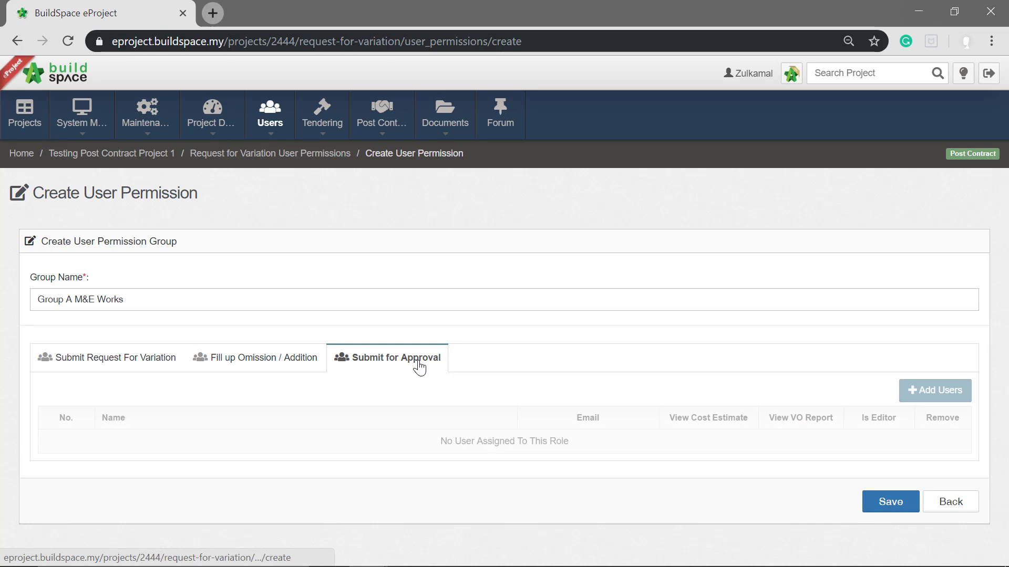
click(940, 394)
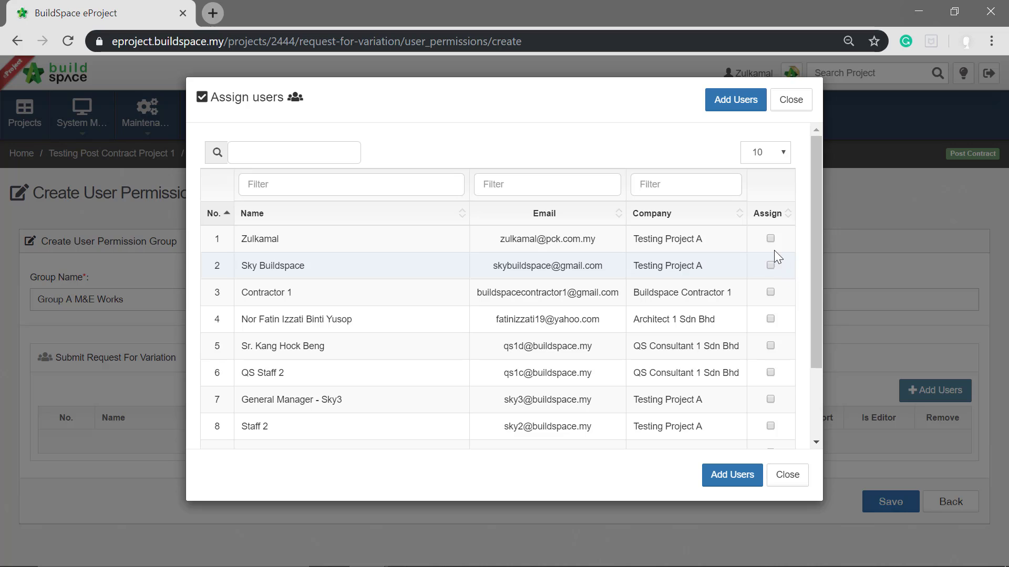
click(770, 239)
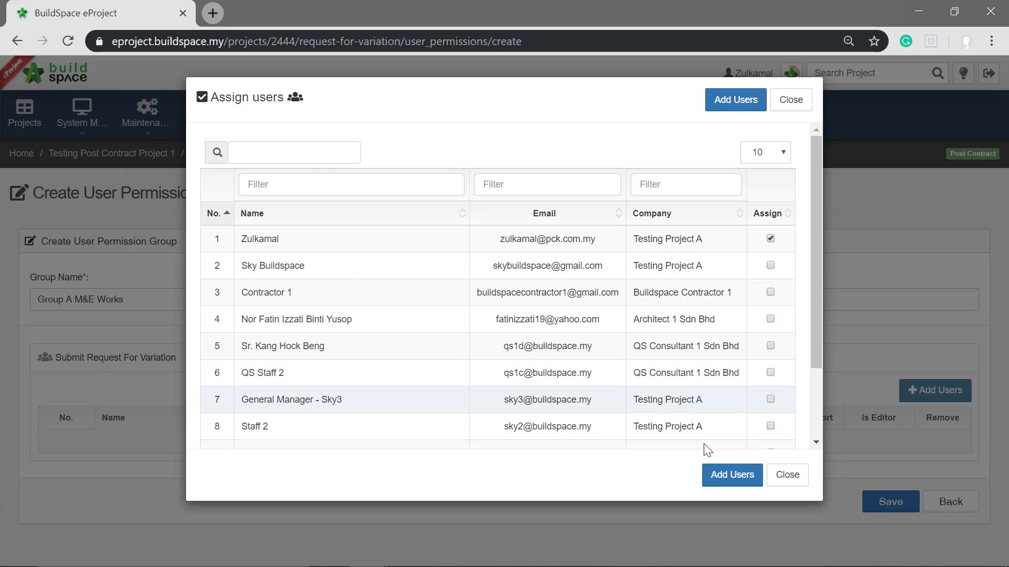
click(729, 481)
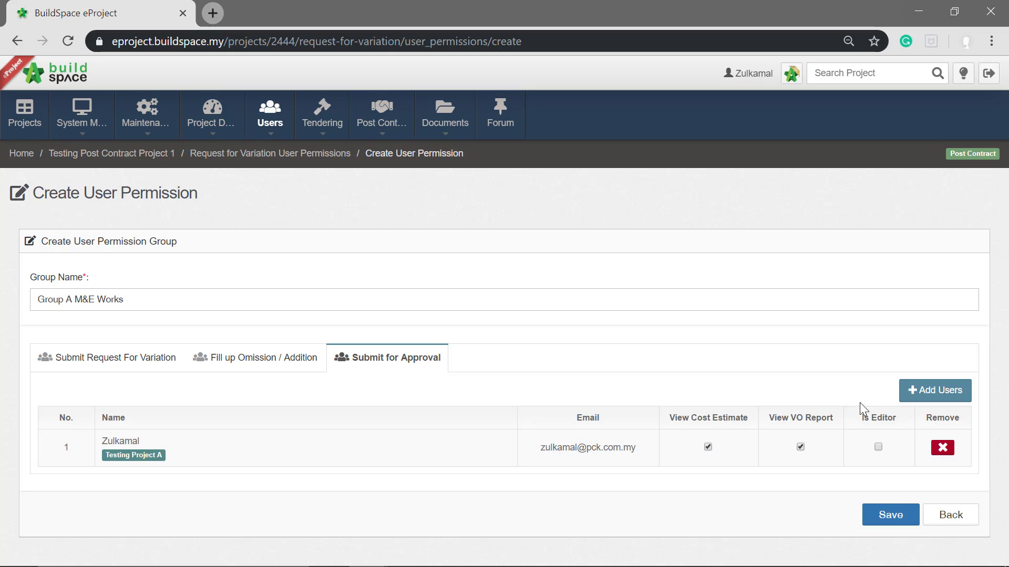
click(877, 447)
click(883, 512)
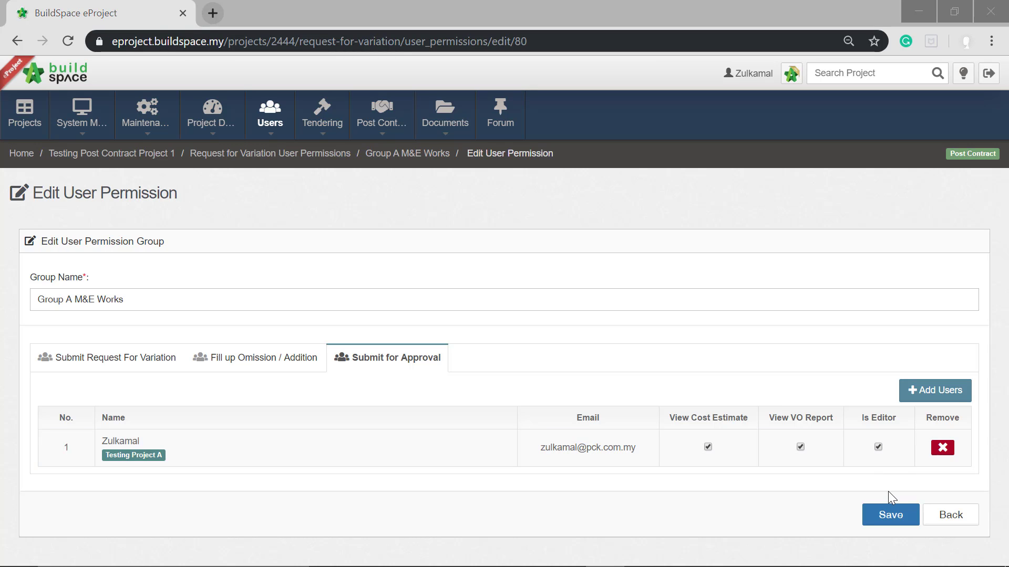
Step: Add the first listed Testing Project A user to Submit for Approval with cost estimate and VO report viewing, save, and return to the permission groups
click(948, 387)
click(948, 391)
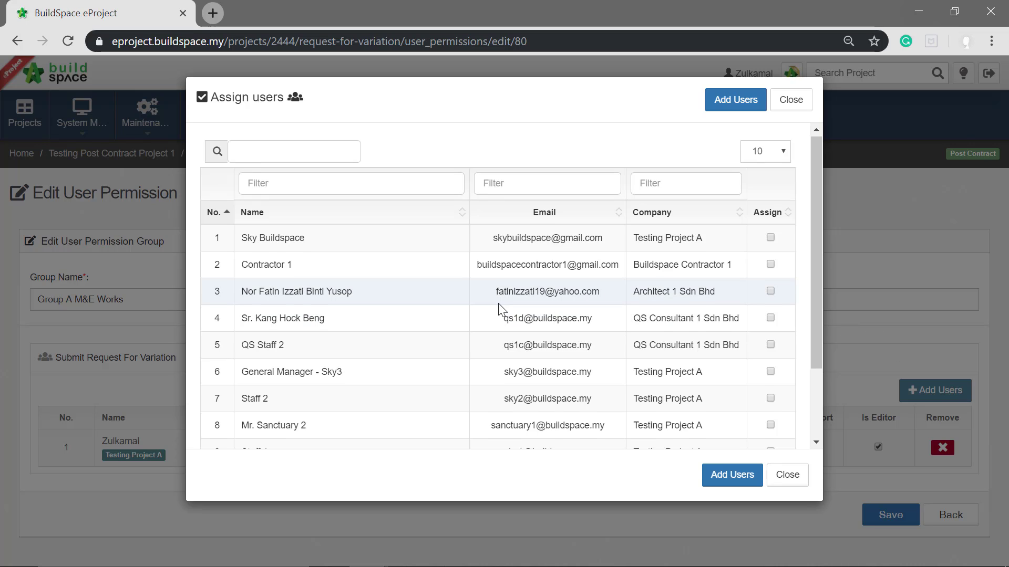
scroll(498, 304, down, 2)
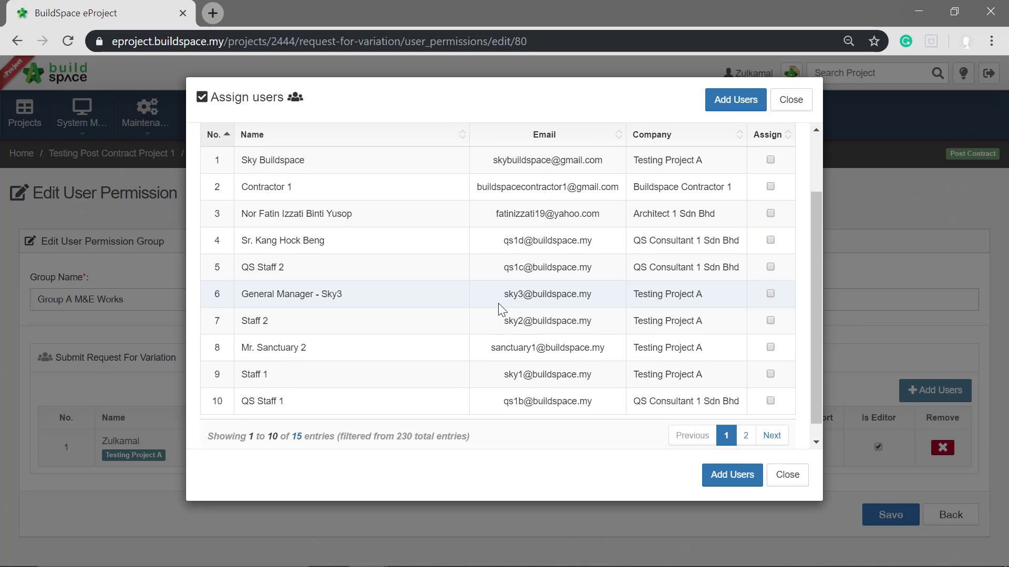
click(771, 159)
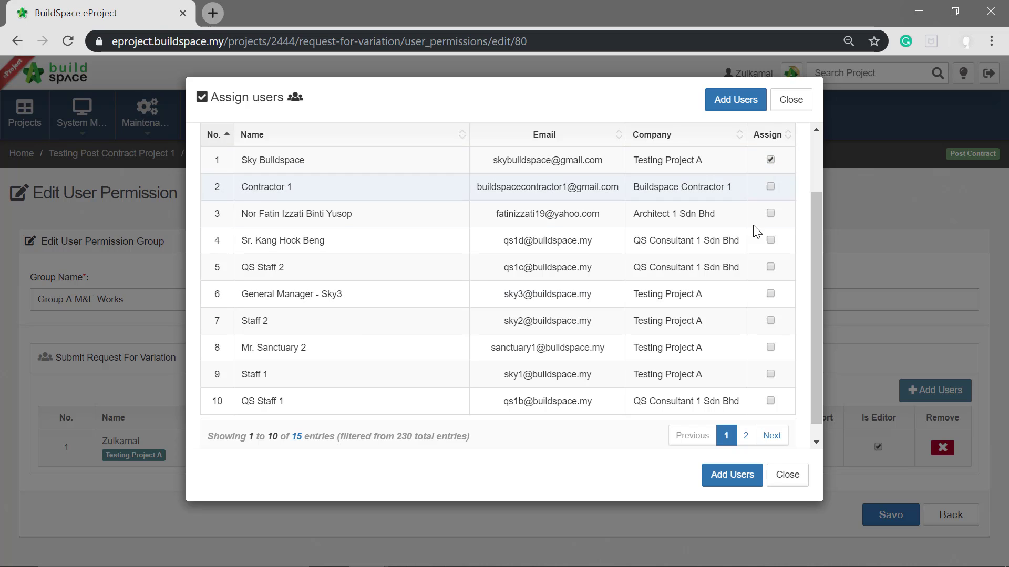
click(732, 476)
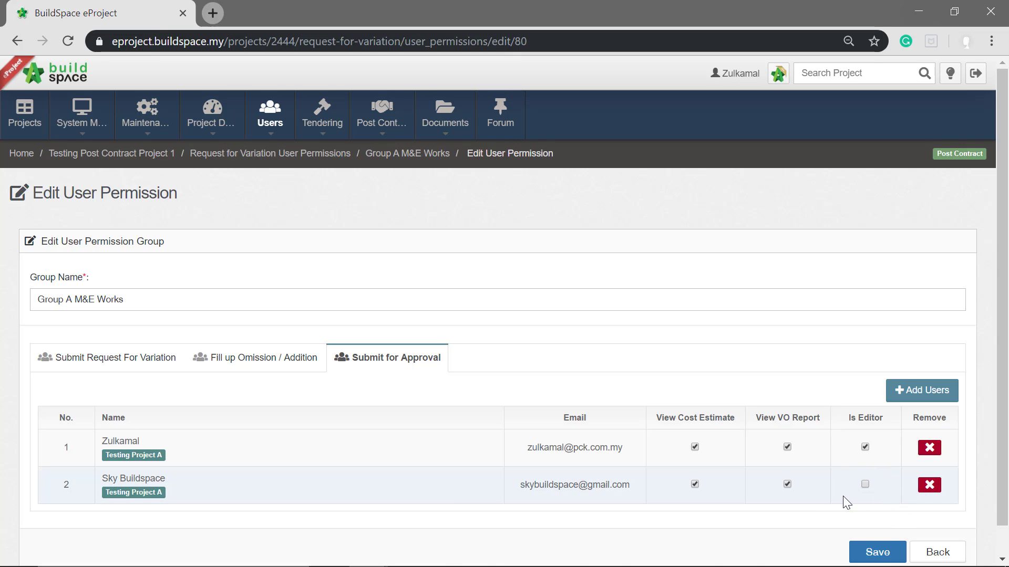
scroll(845, 496, down, 1)
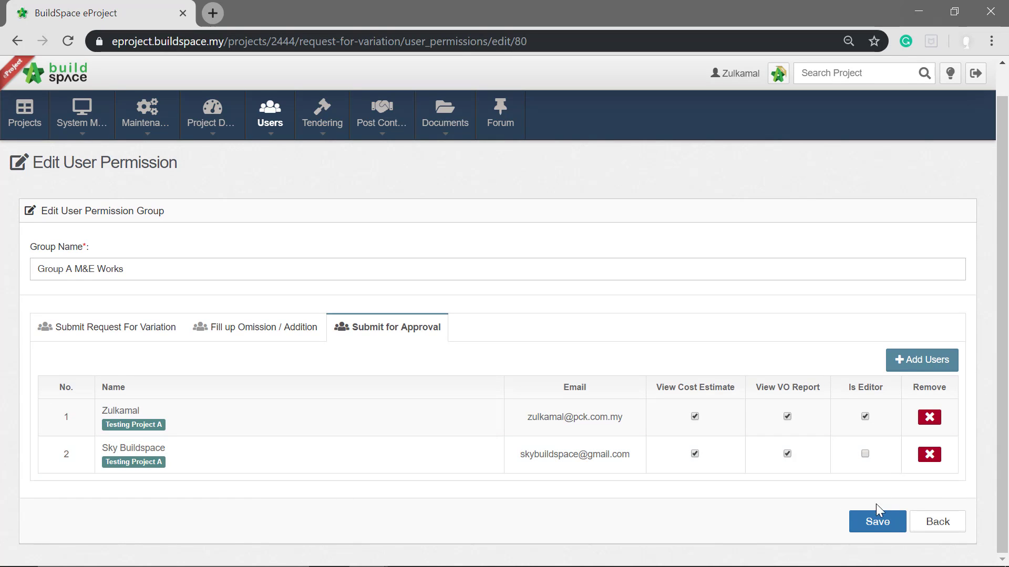
click(871, 531)
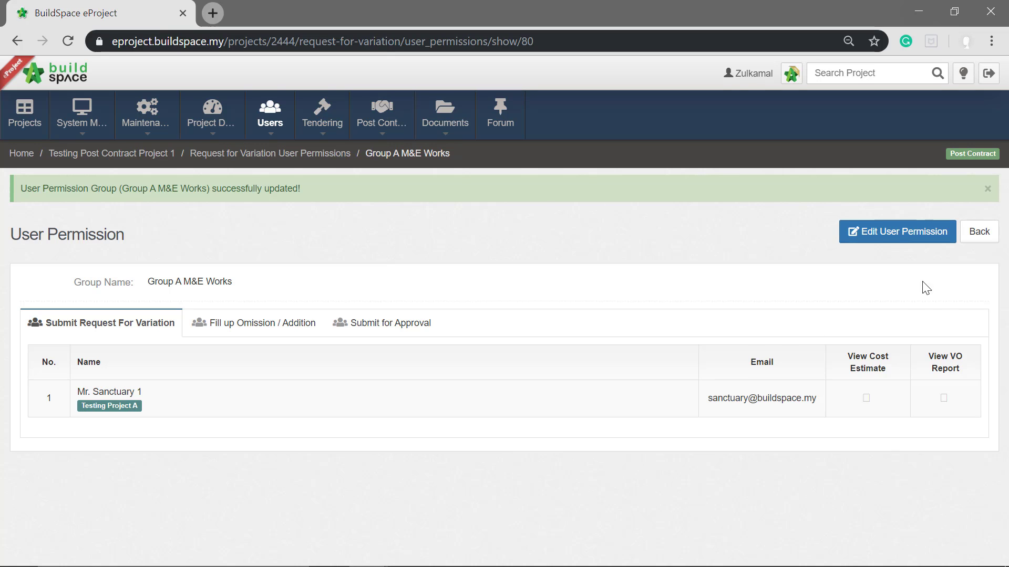
click(980, 232)
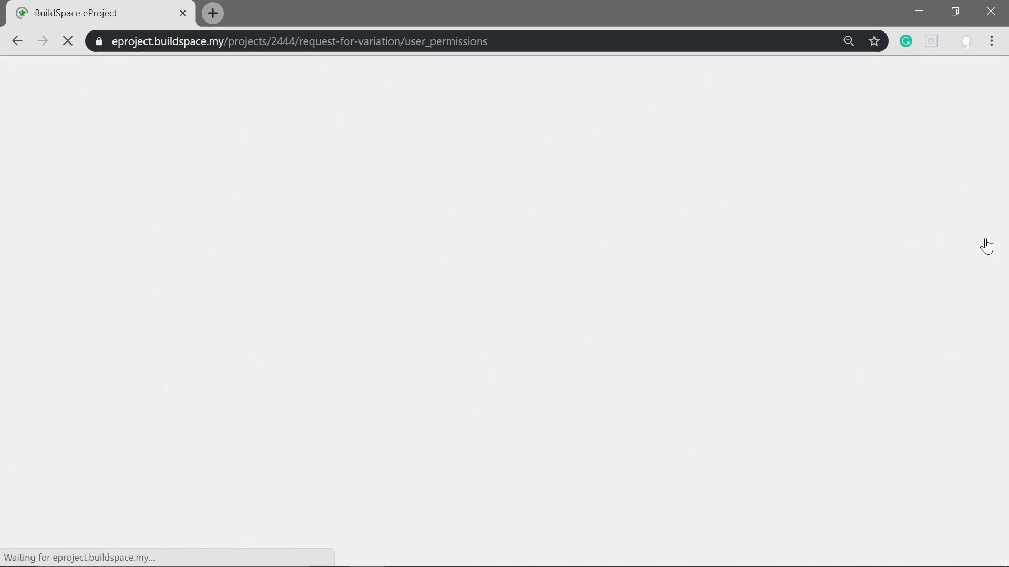